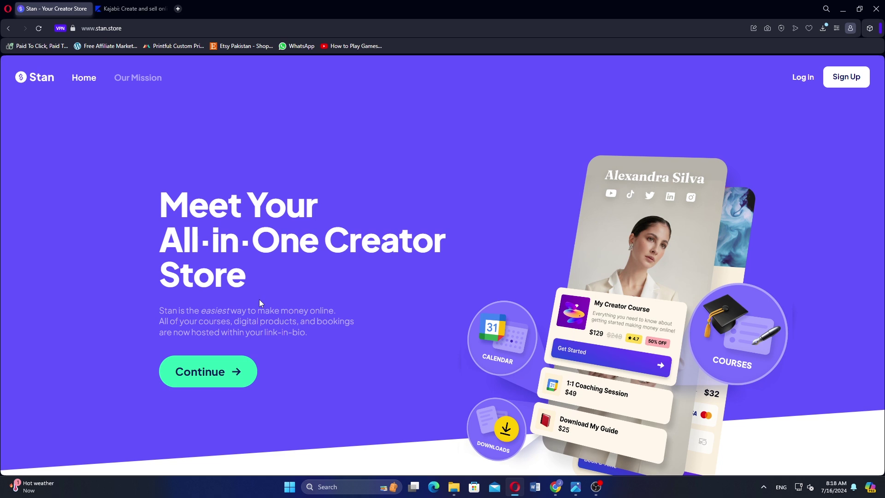
{"action": "scroll", "coordinate": [255, 298], "scroll_direction": "down", "scroll_amount": 10}
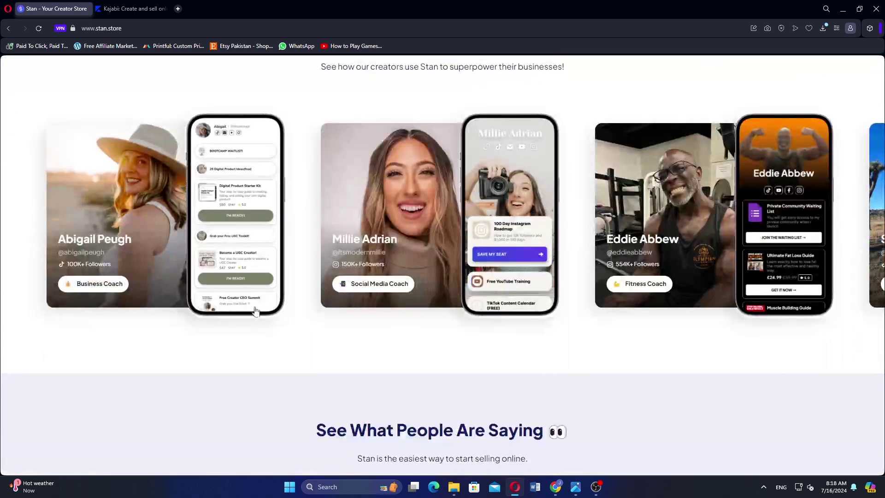
{"action": "scroll", "coordinate": [253, 313], "scroll_direction": "up", "scroll_amount": 1}
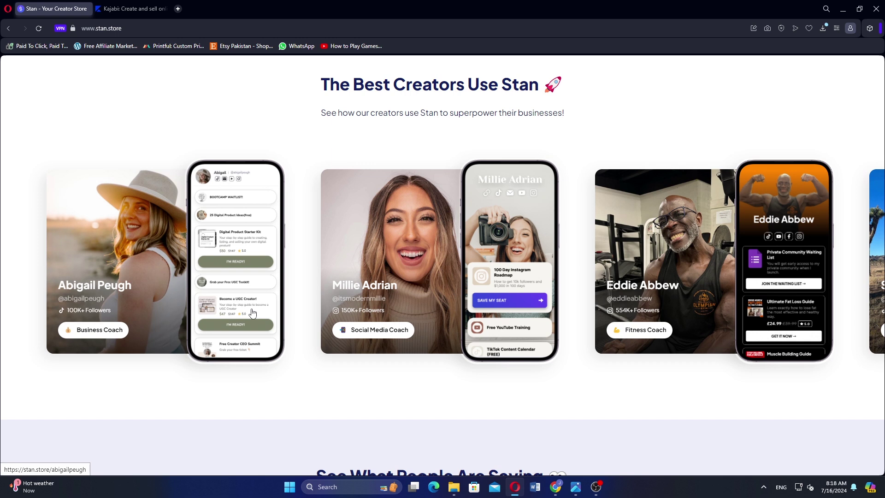
{"action": "scroll", "coordinate": [253, 313], "scroll_direction": "down", "scroll_amount": 5}
{"action": "scroll", "coordinate": [252, 313], "scroll_direction": "down", "scroll_amount": 2}
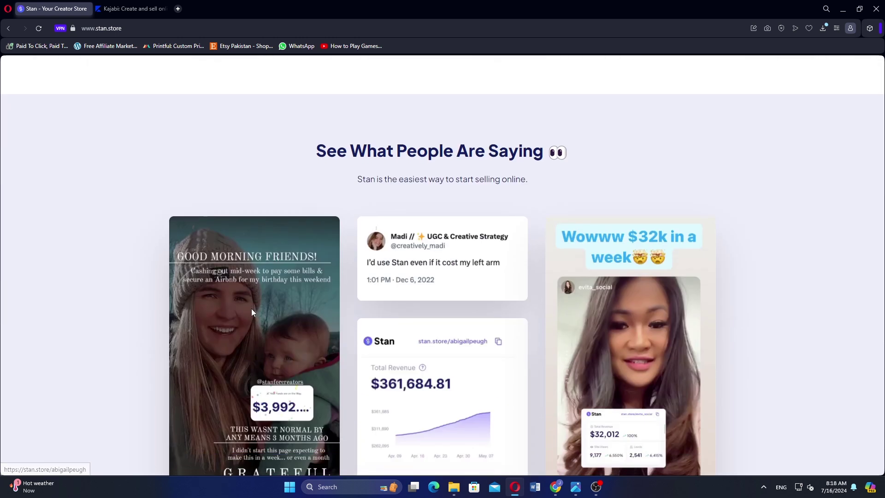
{"action": "scroll", "coordinate": [252, 313], "scroll_direction": "down", "scroll_amount": 2}
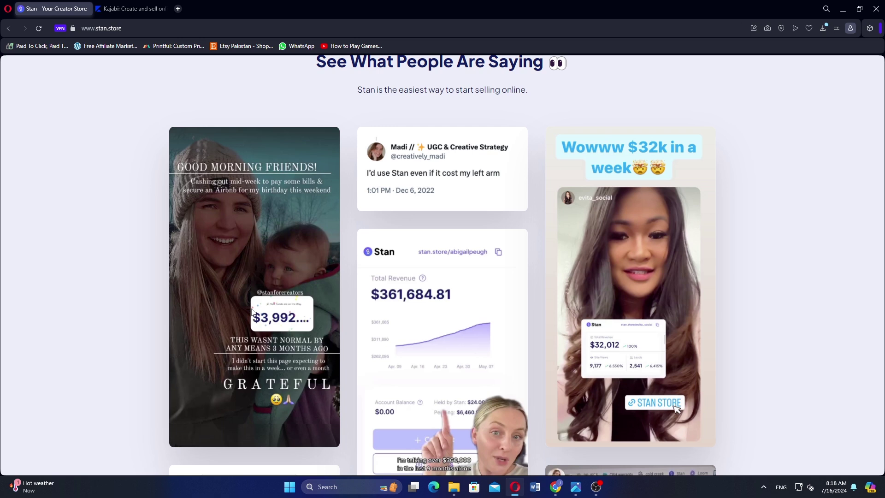
{"action": "scroll", "coordinate": [252, 312], "scroll_direction": "down", "scroll_amount": 1}
{"action": "scroll", "coordinate": [253, 316], "scroll_direction": "down", "scroll_amount": 3}
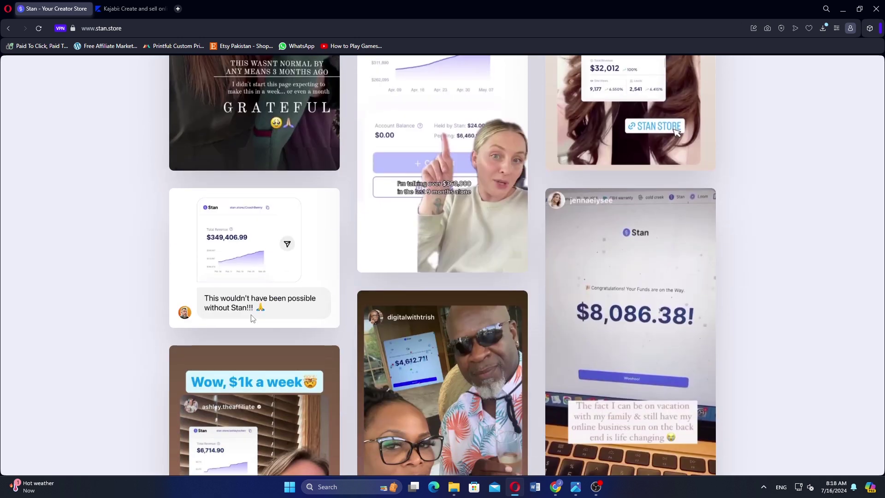
{"action": "scroll", "coordinate": [252, 317], "scroll_direction": "down", "scroll_amount": 1}
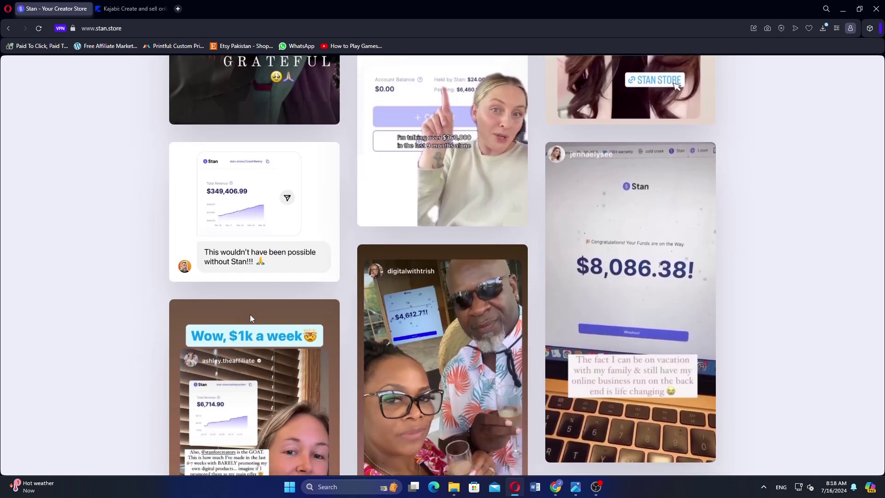
{"action": "scroll", "coordinate": [249, 314], "scroll_direction": "down", "scroll_amount": 1}
{"action": "scroll", "coordinate": [250, 314], "scroll_direction": "down", "scroll_amount": 4}
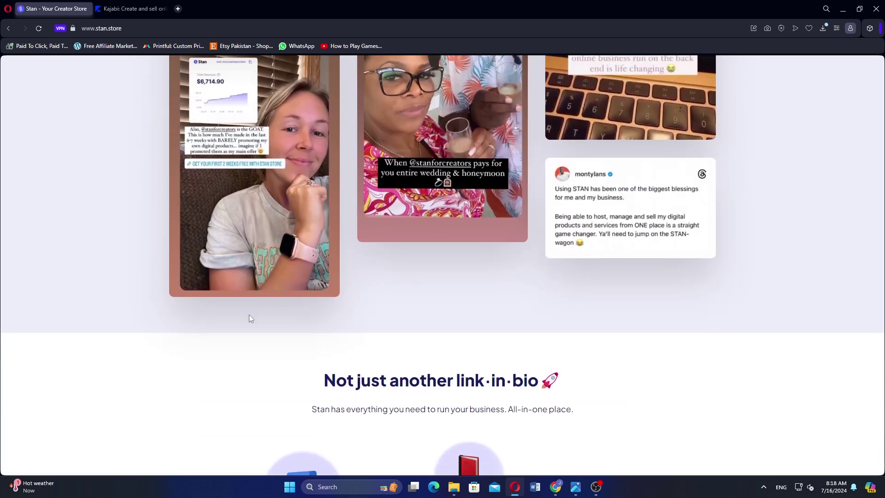
{"action": "scroll", "coordinate": [249, 315], "scroll_direction": "down", "scroll_amount": 4}
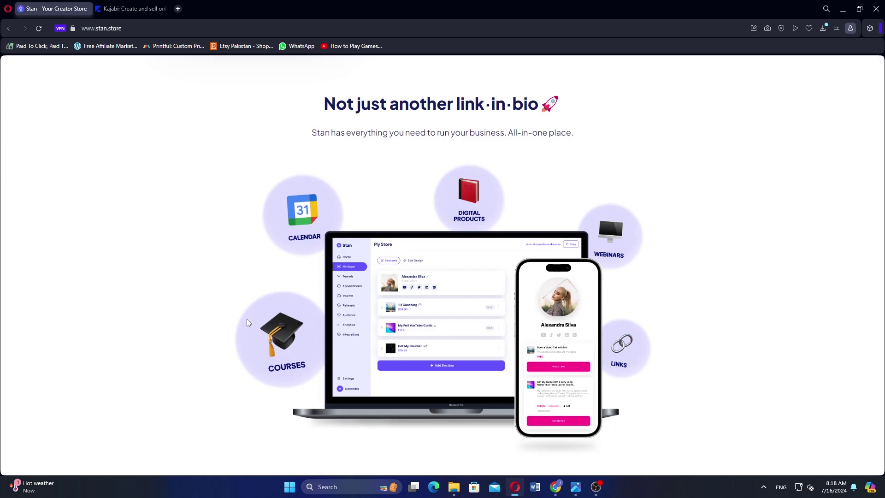
{"action": "scroll", "coordinate": [247, 322], "scroll_direction": "down", "scroll_amount": 5}
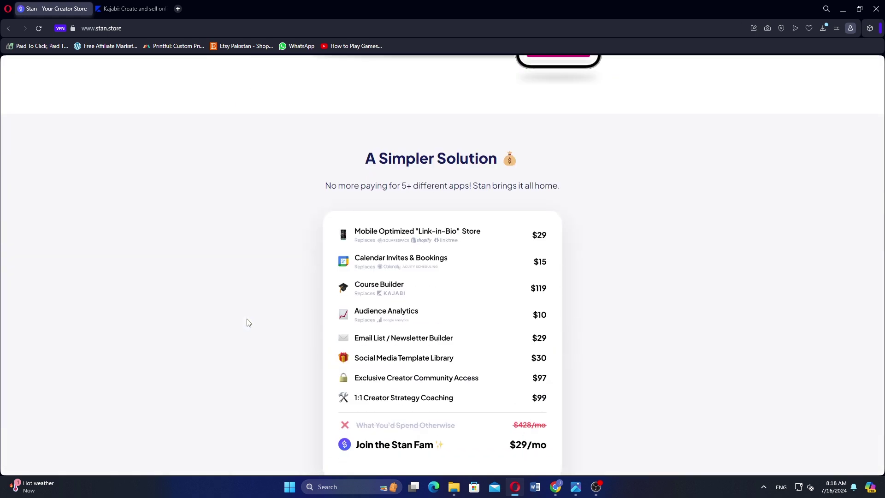
{"action": "scroll", "coordinate": [247, 322], "scroll_direction": "down", "scroll_amount": 1}
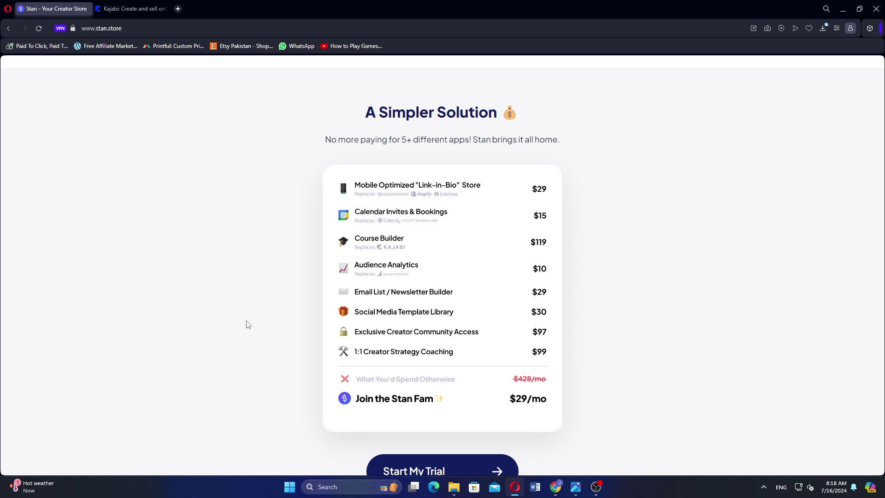
{"action": "scroll", "coordinate": [247, 324], "scroll_direction": "down", "scroll_amount": 1}
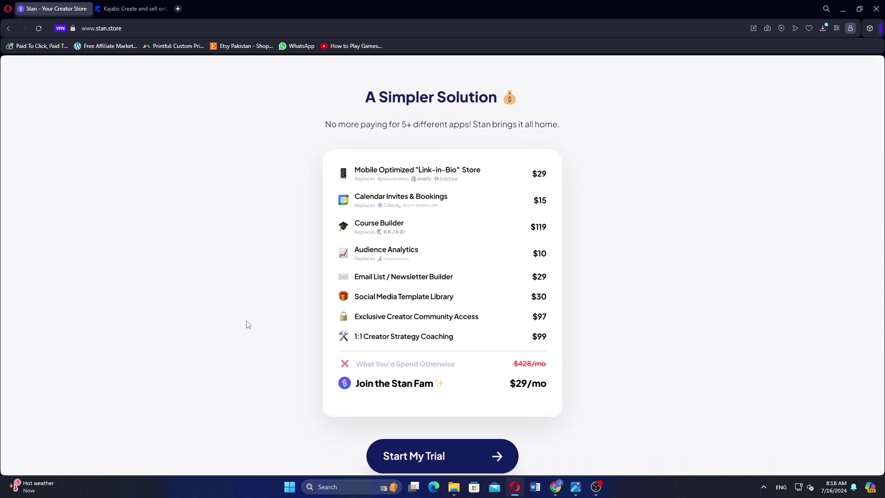
{"action": "scroll", "coordinate": [247, 325], "scroll_direction": "down", "scroll_amount": 5}
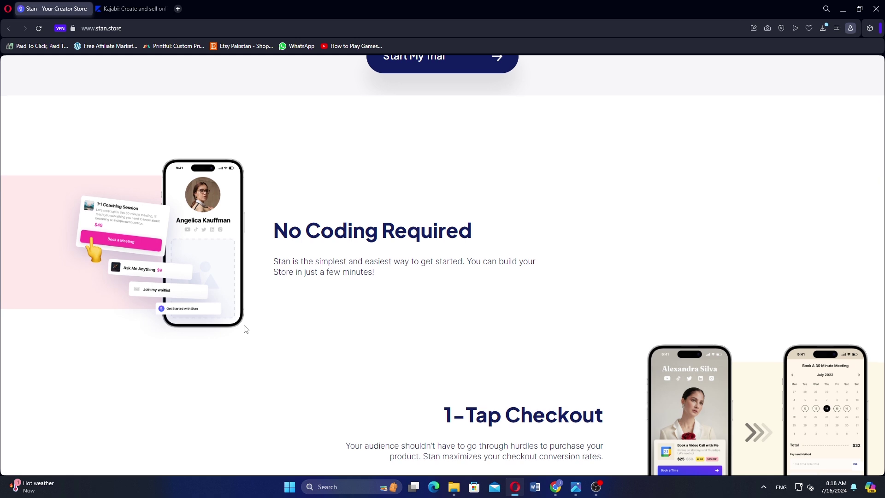
{"action": "scroll", "coordinate": [244, 330], "scroll_direction": "down", "scroll_amount": 4}
{"action": "scroll", "coordinate": [245, 329], "scroll_direction": "down", "scroll_amount": 2}
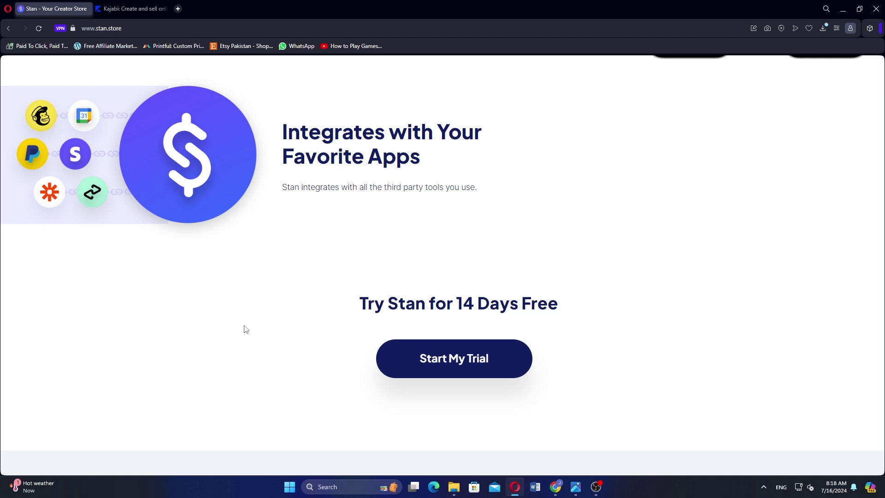
Switch from Stan Store's integrations section to the Kajabi homepage tab
{"action": "key", "text": "ctrl+Tab"}
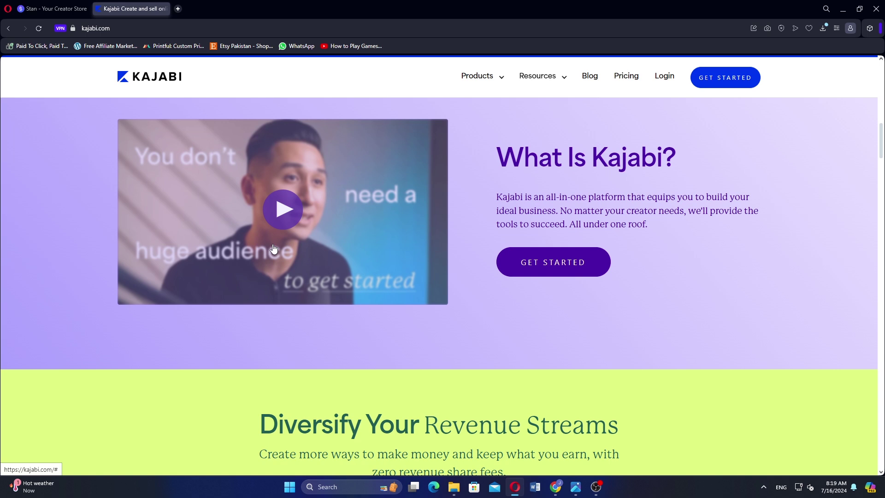
{"action": "scroll", "coordinate": [273, 249], "scroll_direction": "down", "scroll_amount": 1}
{"action": "scroll", "coordinate": [273, 247], "scroll_direction": "down", "scroll_amount": 3}
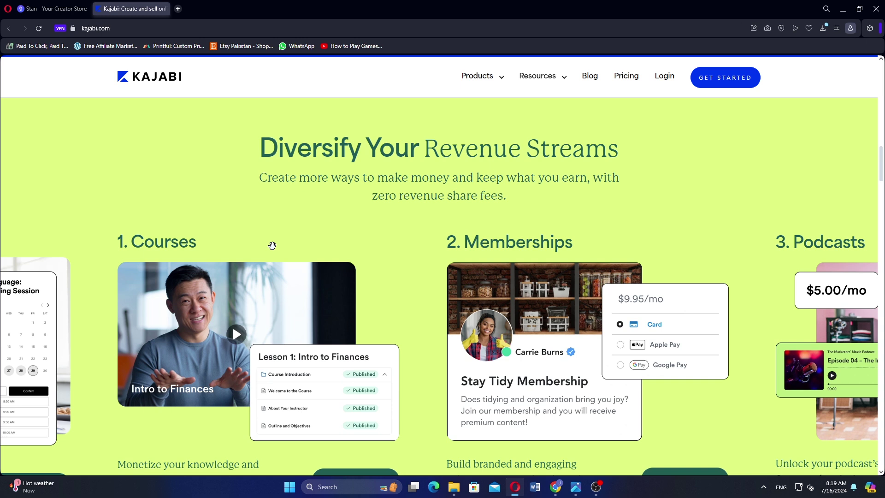
{"action": "scroll", "coordinate": [273, 247], "scroll_direction": "down", "scroll_amount": 4}
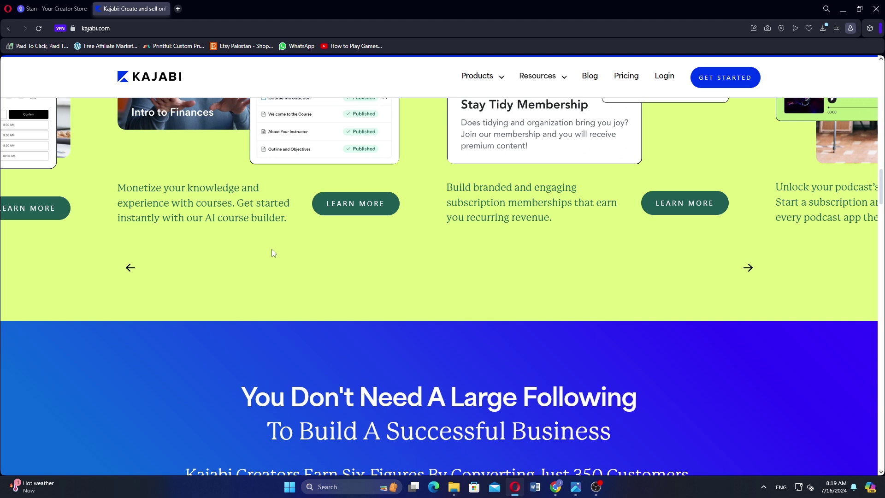
{"action": "scroll", "coordinate": [271, 251], "scroll_direction": "down", "scroll_amount": 4}
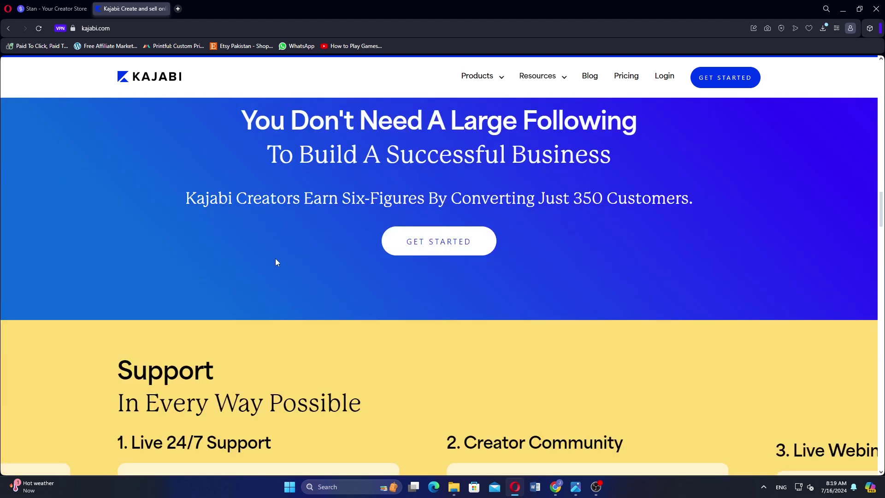
{"action": "scroll", "coordinate": [275, 261], "scroll_direction": "down", "scroll_amount": 3}
{"action": "scroll", "coordinate": [276, 261], "scroll_direction": "down", "scroll_amount": 1}
{"action": "scroll", "coordinate": [276, 262], "scroll_direction": "up", "scroll_amount": 1}
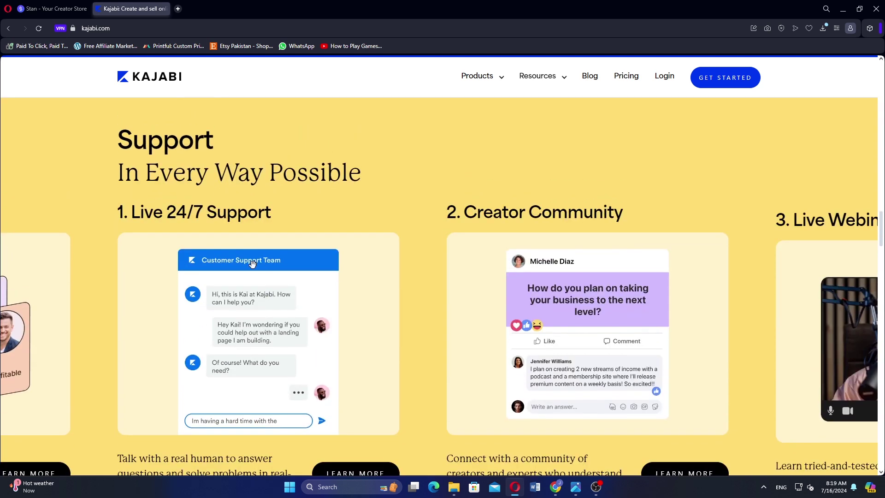
{"action": "scroll", "coordinate": [251, 265], "scroll_direction": "down", "scroll_amount": 1}
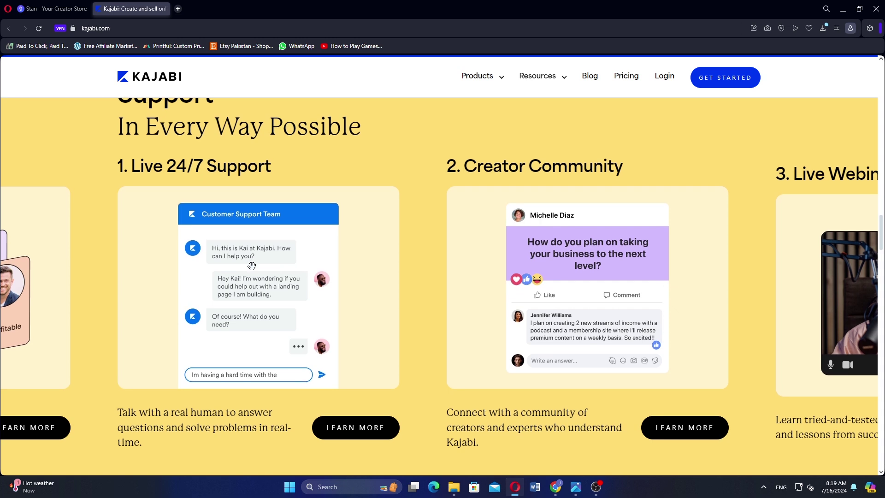
{"action": "scroll", "coordinate": [252, 270], "scroll_direction": "down", "scroll_amount": 4}
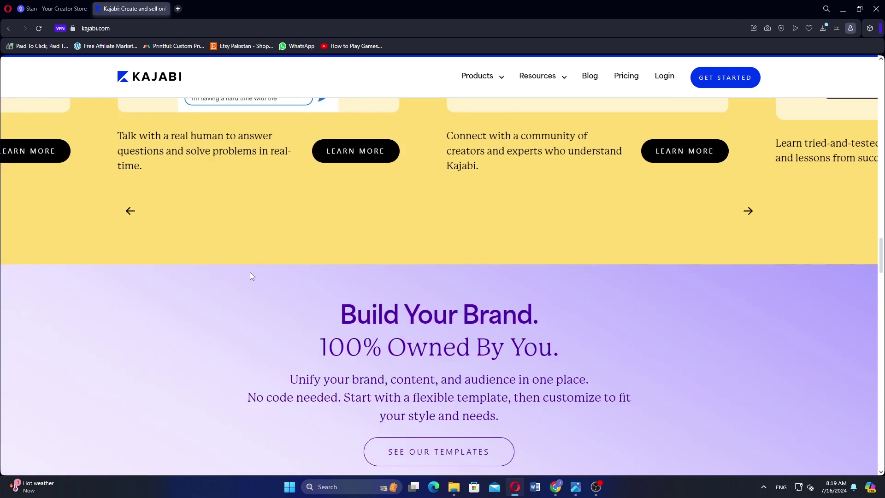
{"action": "scroll", "coordinate": [250, 276], "scroll_direction": "down", "scroll_amount": 4}
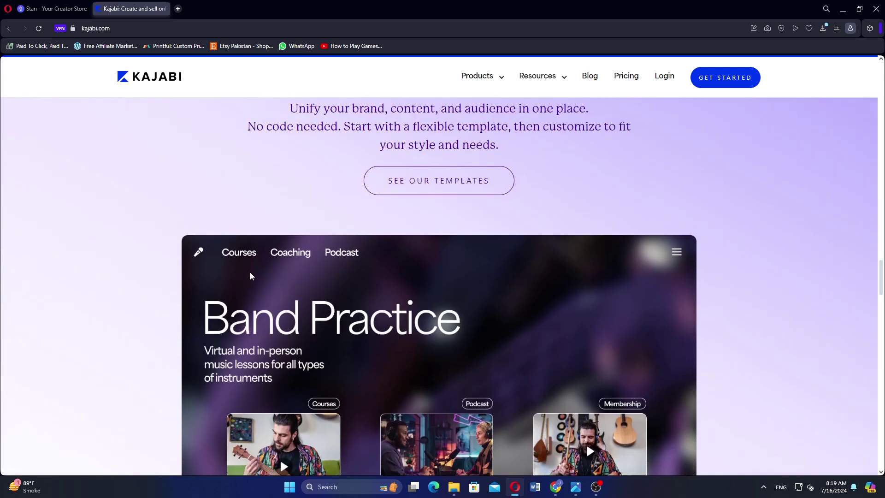
{"action": "scroll", "coordinate": [250, 275], "scroll_direction": "down", "scroll_amount": 2}
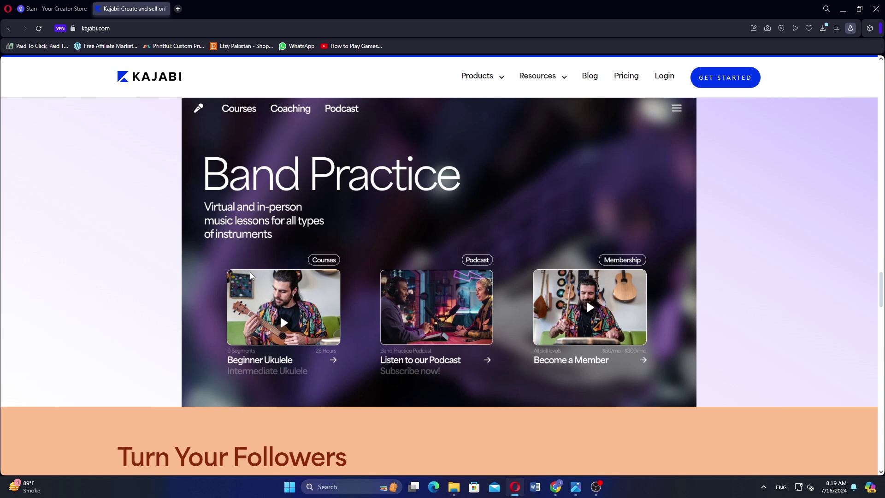
{"action": "scroll", "coordinate": [250, 275], "scroll_direction": "down", "scroll_amount": 5}
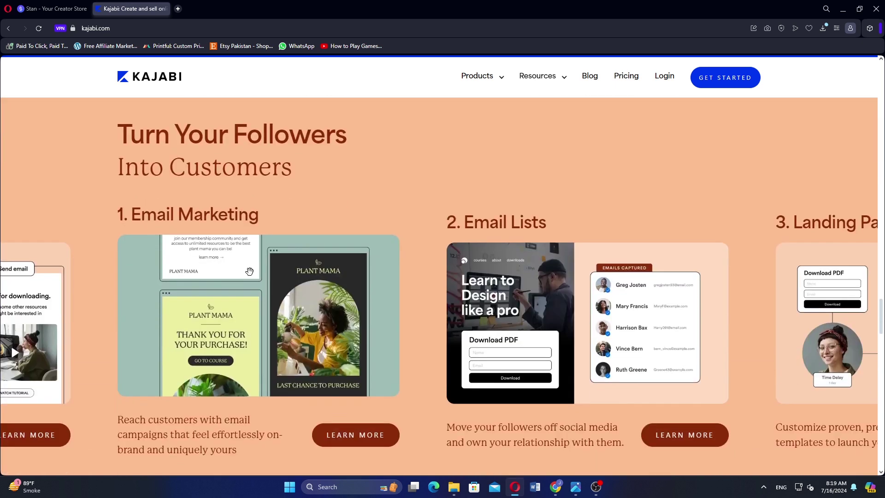
{"action": "scroll", "coordinate": [250, 271], "scroll_direction": "down", "scroll_amount": 5}
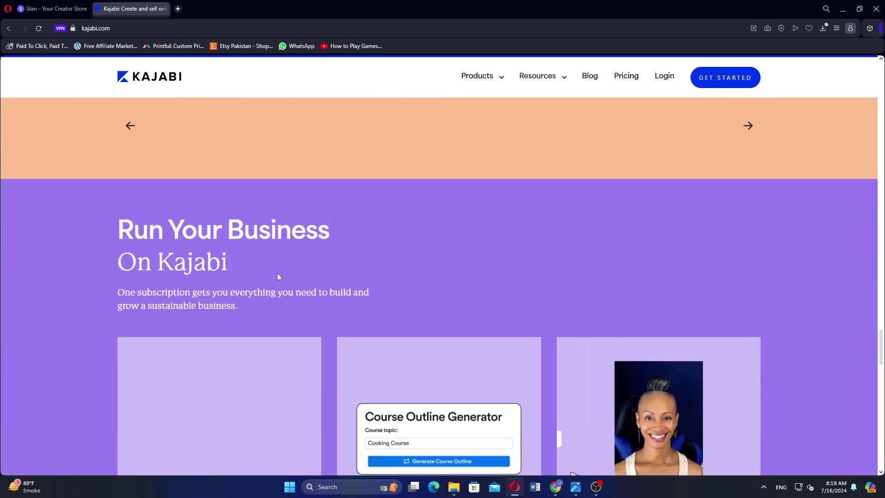
{"action": "scroll", "coordinate": [277, 277], "scroll_direction": "down", "scroll_amount": 3}
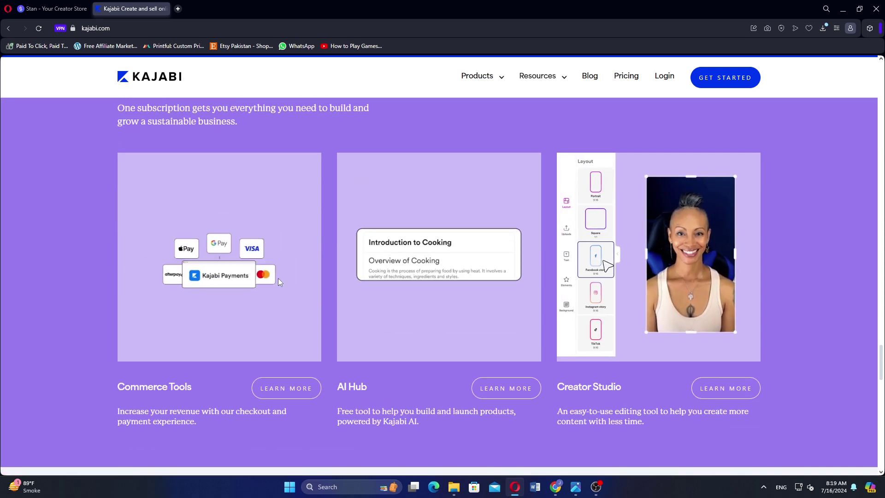
{"action": "scroll", "coordinate": [278, 281], "scroll_direction": "down", "scroll_amount": 1}
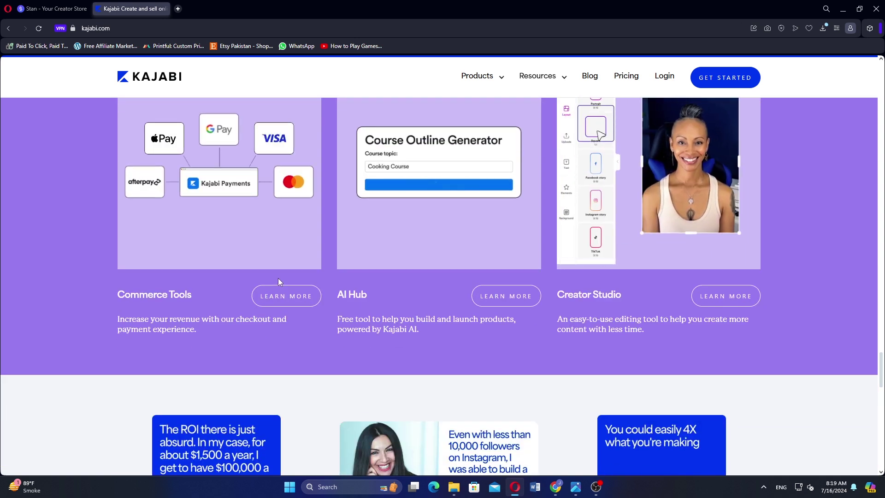
{"action": "scroll", "coordinate": [278, 281], "scroll_direction": "down", "scroll_amount": 2}
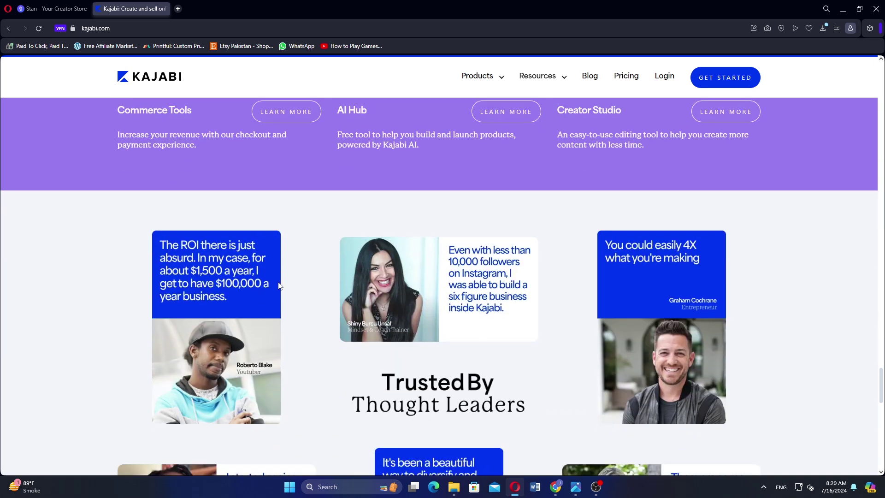
{"action": "scroll", "coordinate": [278, 285], "scroll_direction": "down", "scroll_amount": 3}
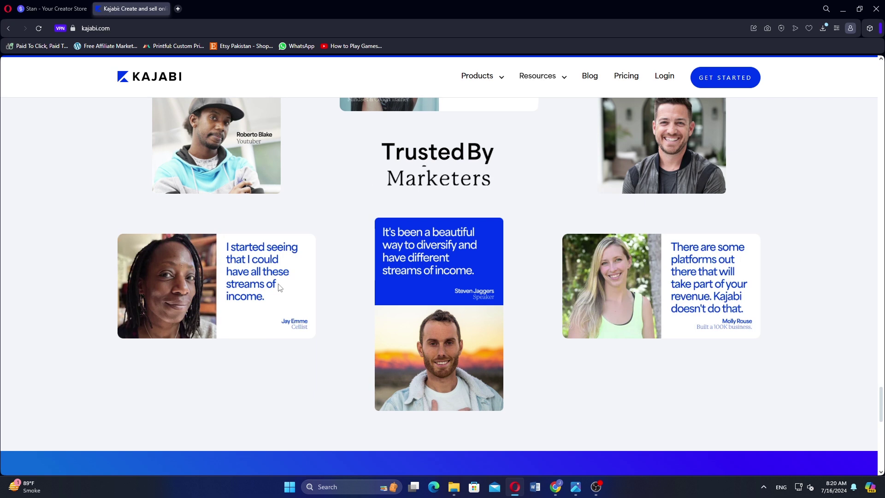
{"action": "scroll", "coordinate": [278, 293], "scroll_direction": "down", "scroll_amount": 2}
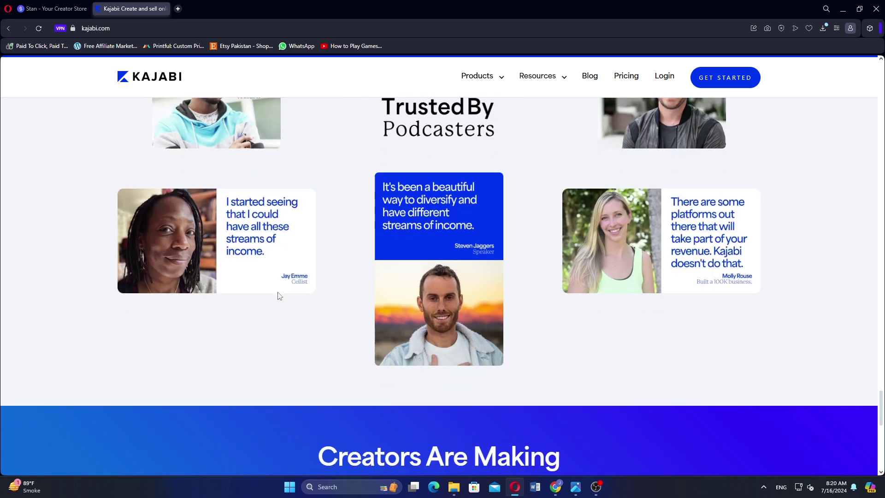
{"action": "scroll", "coordinate": [279, 296], "scroll_direction": "down", "scroll_amount": 1}
{"action": "scroll", "coordinate": [278, 296], "scroll_direction": "down", "scroll_amount": 1}
{"action": "scroll", "coordinate": [278, 296], "scroll_direction": "down", "scroll_amount": 2}
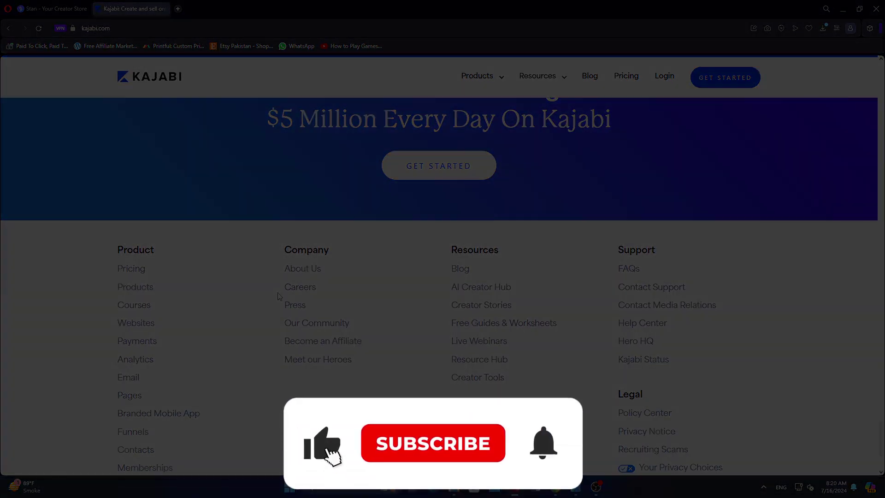
{"action": "scroll", "coordinate": [278, 297], "scroll_direction": "down", "scroll_amount": 3}
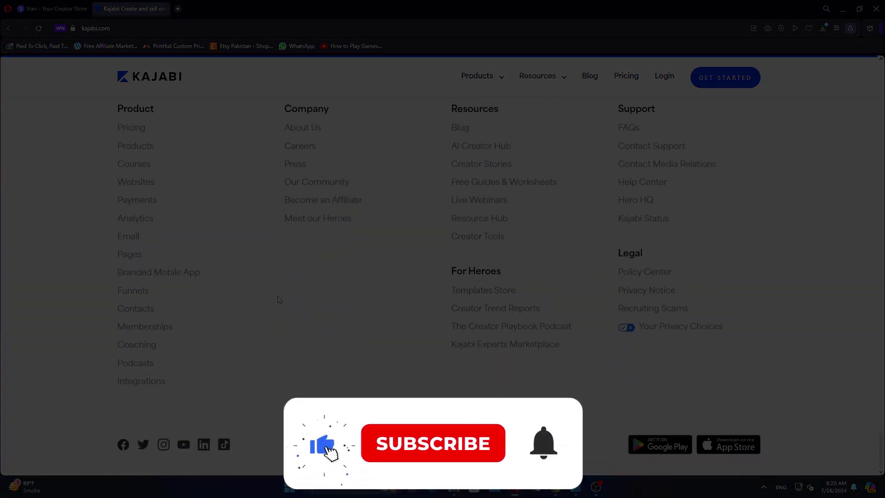